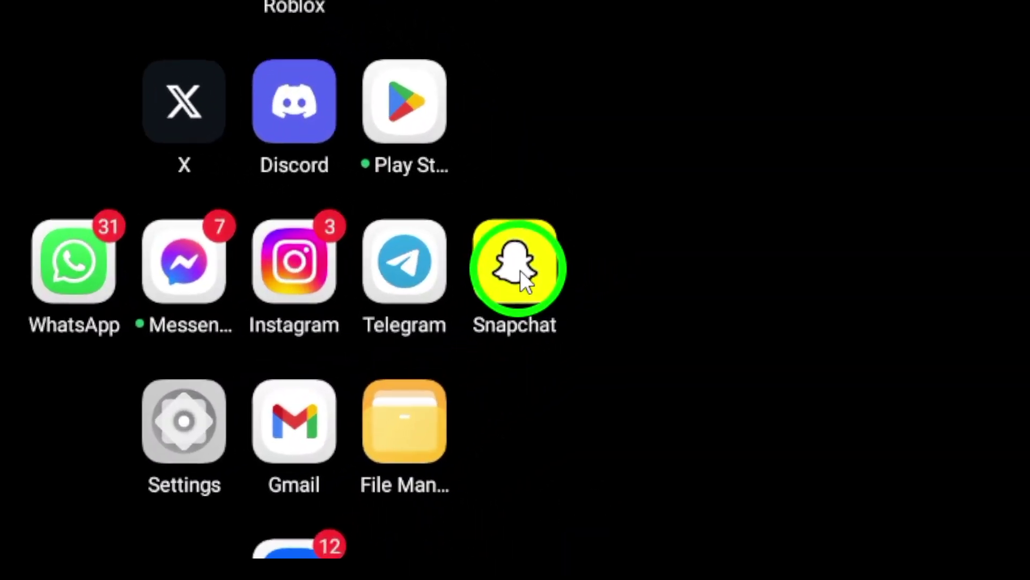
Step: Launch Snapchat and open a one-on-one chat with a friend from the Chat list
click(518, 271)
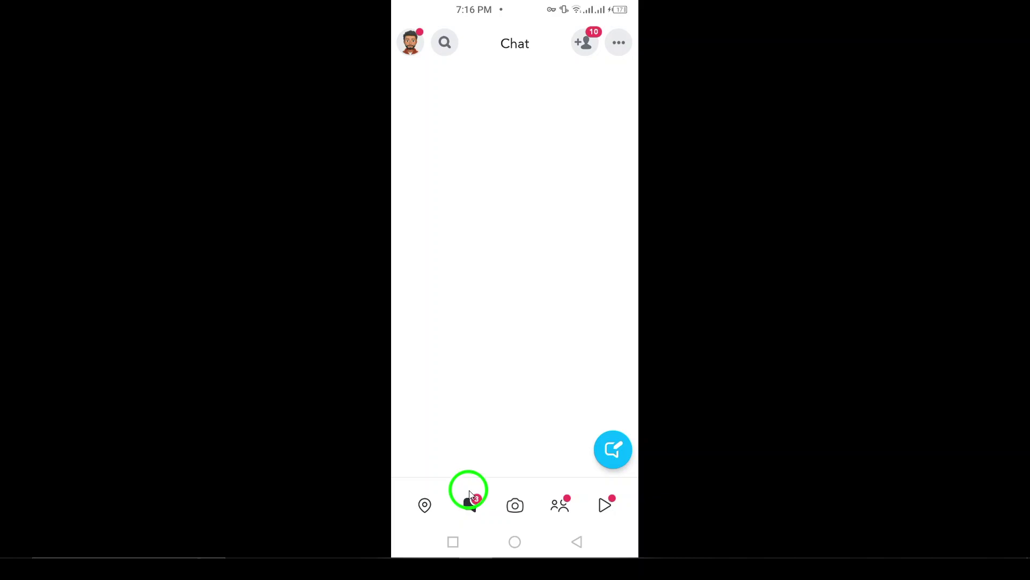
click(514, 211)
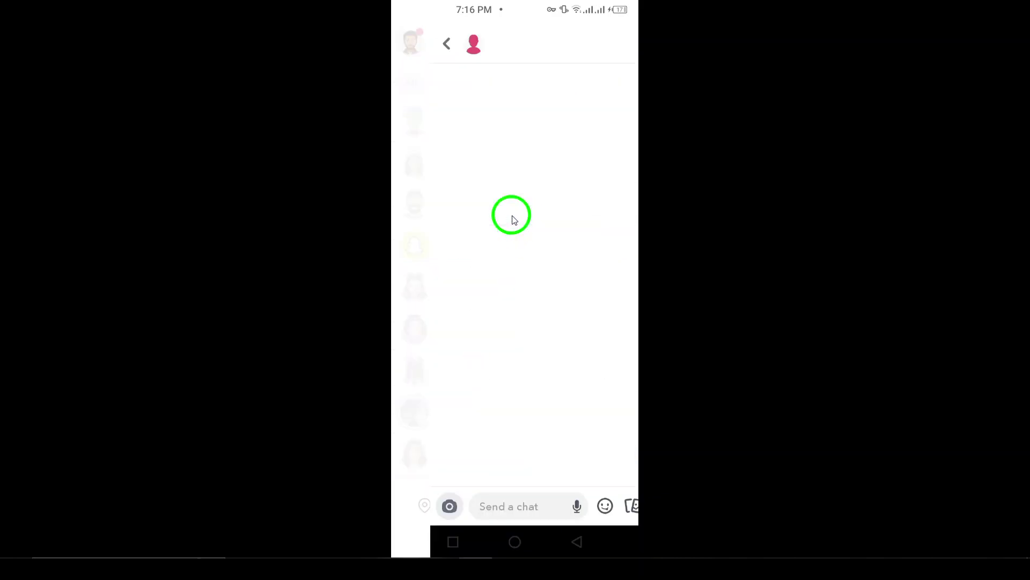
Step: Open the friend's Friendship Profile from the avatar in the chat header
click(436, 43)
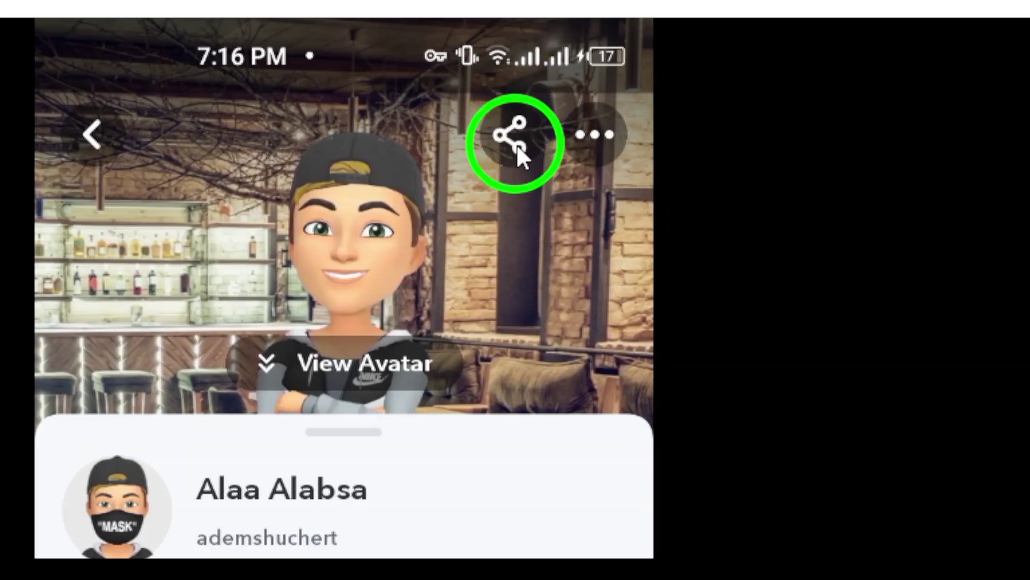
Step: Bring up the profile's Send To sheet, dismiss it, and reopen sharing options
click(516, 144)
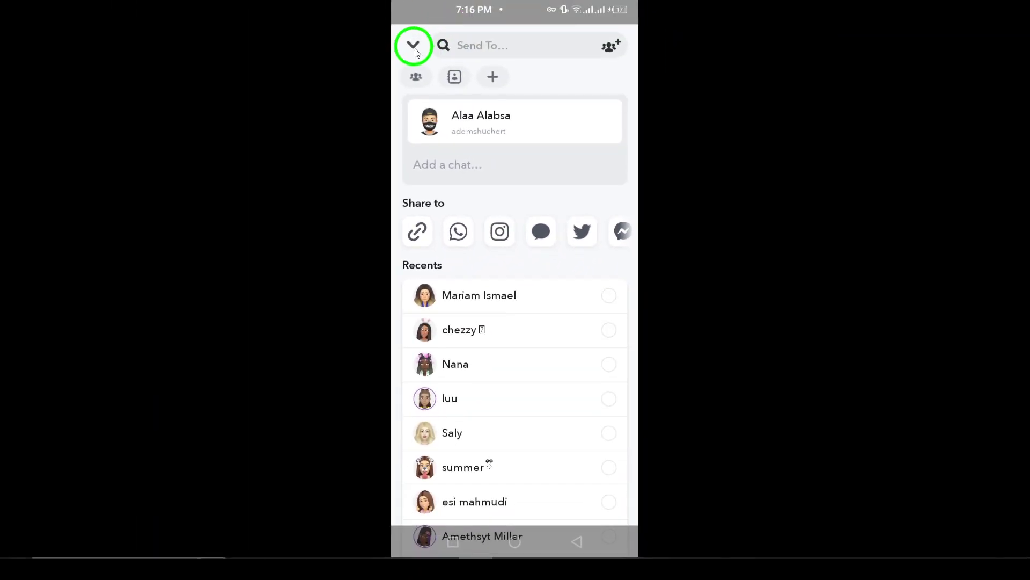
click(415, 44)
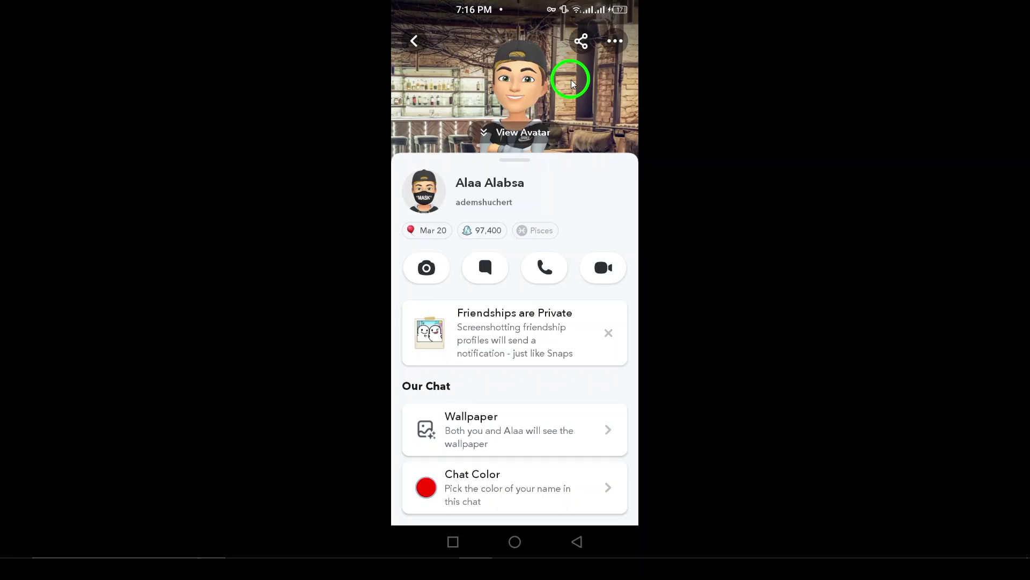
click(580, 41)
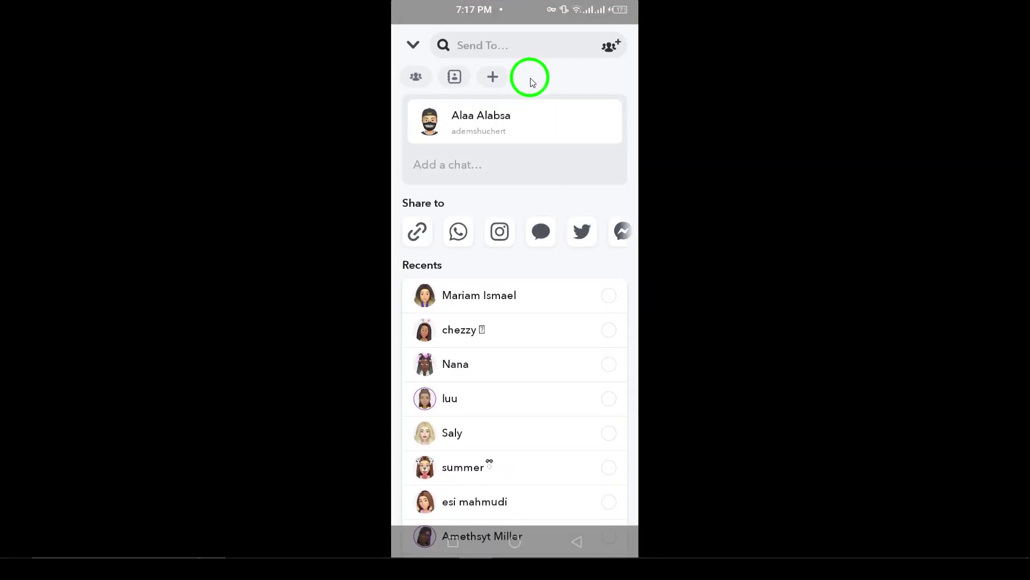